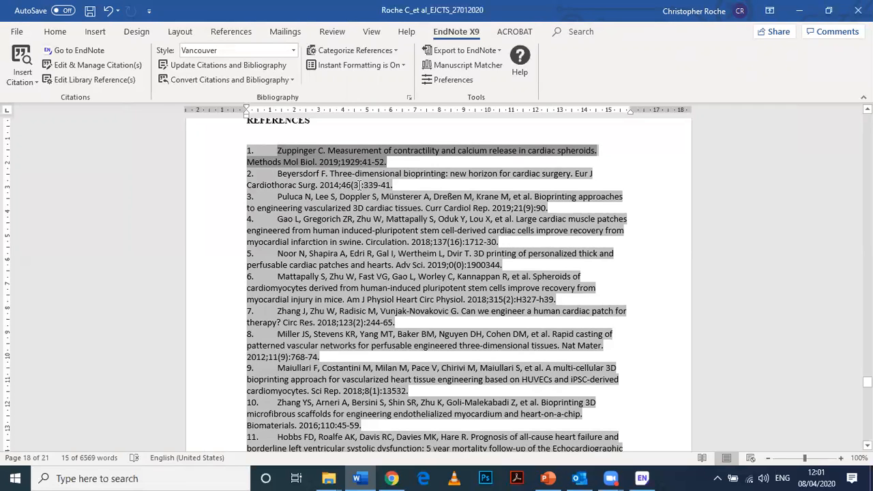
- Highlight the issue number, page range and abbreviated journal name in reference 2 to examine how they are formatted
{"action": "double_click", "coordinate": [357, 185]}
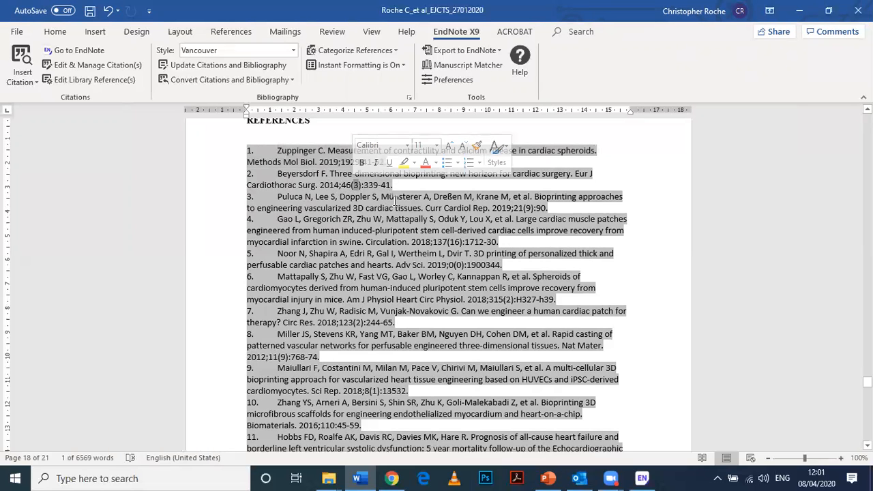
{"action": "left_click_drag", "start_coordinate": [363, 185], "coordinate": [392, 185]}
{"action": "left_click", "coordinate": [418, 185]}
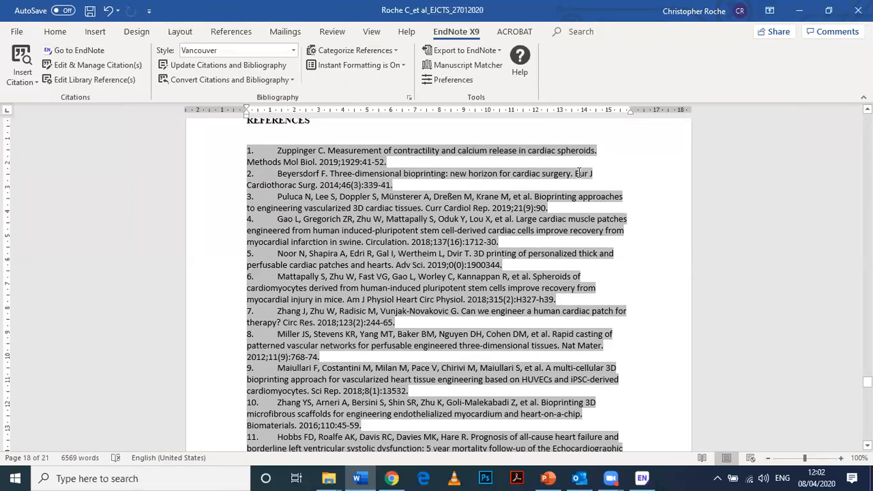
{"action": "mouse_move", "coordinate": [577, 173]}
{"action": "left_mouse_down"}
{"action": "mouse_move", "coordinate": [520, 190]}
{"action": "mouse_move", "coordinate": [320, 197]}
{"action": "mouse_move", "coordinate": [315, 185]}
{"action": "left_mouse_up"}
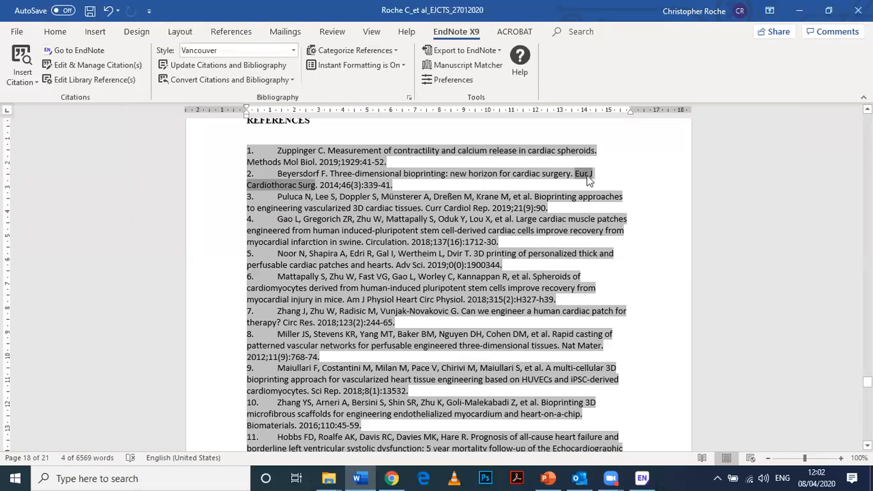
{"action": "left_click", "coordinate": [610, 209]}
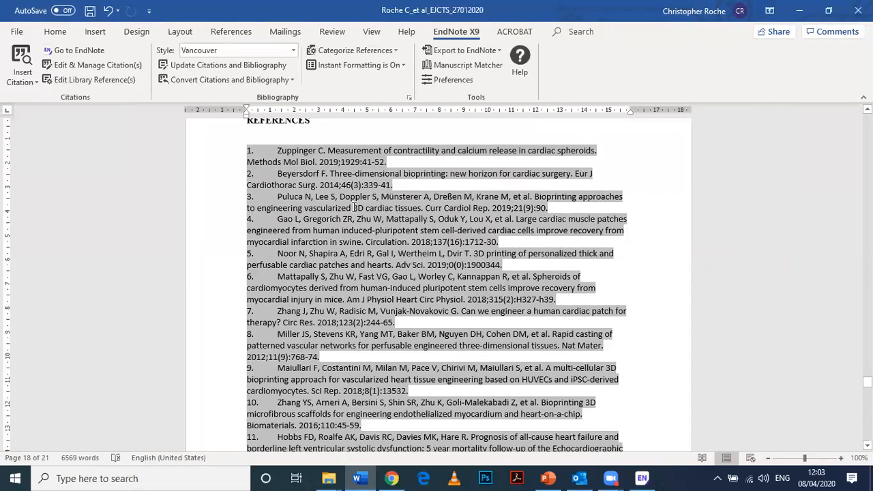
- Turn EndNote's instant formatting off and delete the page range from reference 1 in the reference list
{"action": "left_click", "coordinate": [403, 66]}
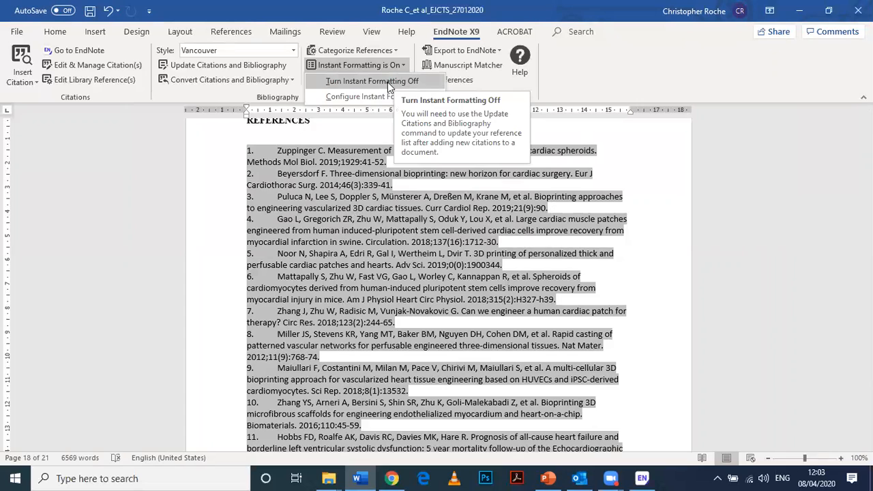
{"action": "left_click", "coordinate": [387, 82]}
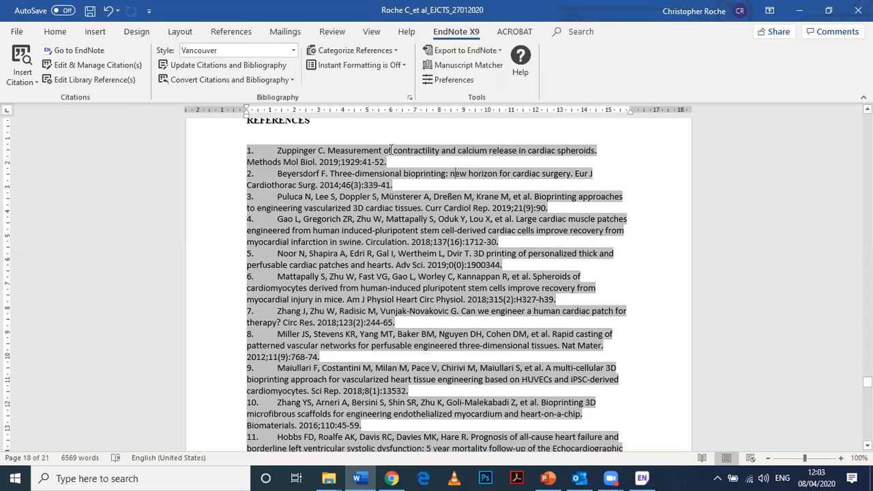
{"action": "key", "text": "BackSpace"}
{"action": "key", "text": "BackSpace"}
{"action": "key", "text": "BackSpace"}
{"action": "key", "text": "BackSpace"}
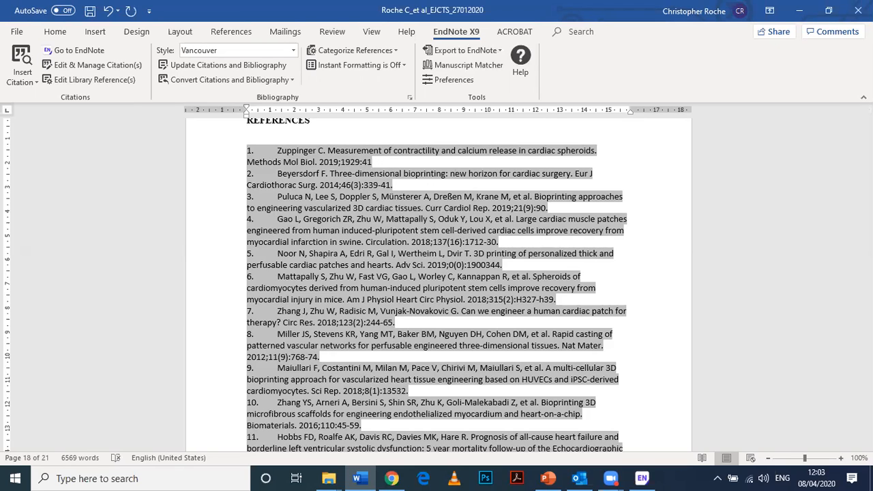
{"action": "type", "text": "-6"}
{"action": "key", "text": "BackSpace"}
{"action": "key", "text": "BackSpace"}
{"action": "key", "text": "BackSpace"}
{"action": "key", "text": "BackSpace"}
{"action": "key", "text": "BackSpace"}
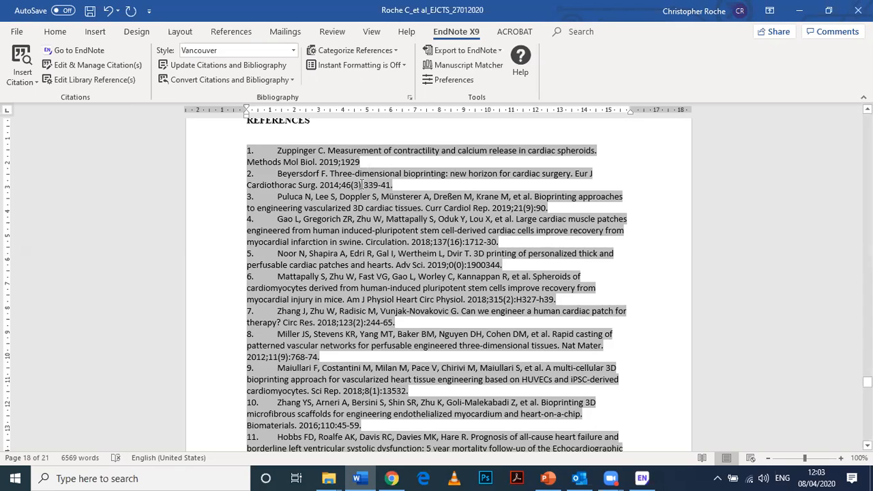
- Capitalise the words Contractility, Calcium, Release, Cardiac and Spheroids in the title of reference 1
{"action": "left_click", "coordinate": [399, 150]}
{"action": "key", "text": "BackSpace"}
{"action": "type", "text": "C"}
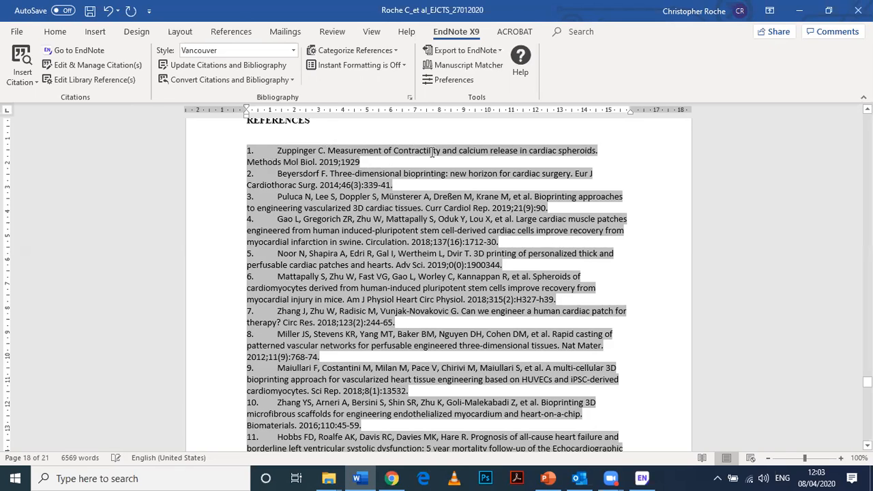
{"action": "left_click", "coordinate": [461, 150]}
{"action": "key", "text": "BackSpace"}
{"action": "type", "text": "C"}
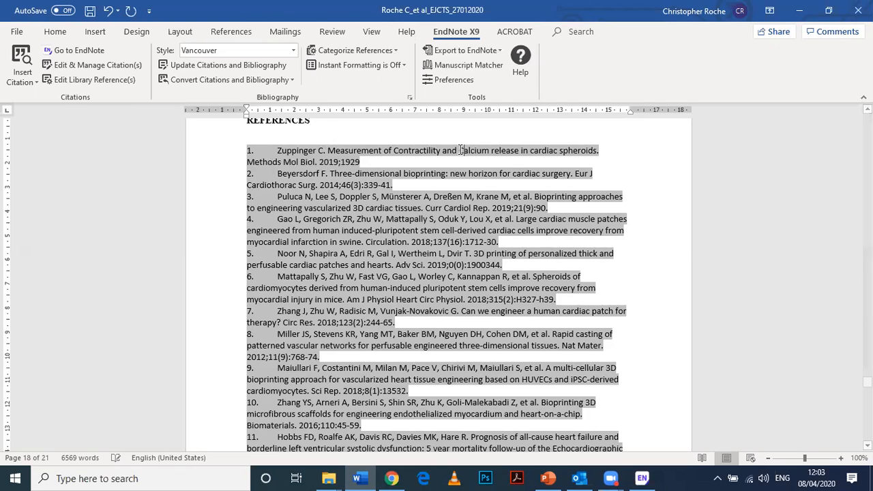
{"action": "left_click", "coordinate": [496, 150]}
{"action": "key", "text": "BackSpace"}
{"action": "type", "text": "R"}
{"action": "left_click", "coordinate": [538, 151]}
{"action": "key", "text": "BackSpace"}
{"action": "type", "text": "C"}
{"action": "left_click", "coordinate": [566, 151]}
{"action": "key", "text": "BackSpace"}
{"action": "type", "text": "S"}
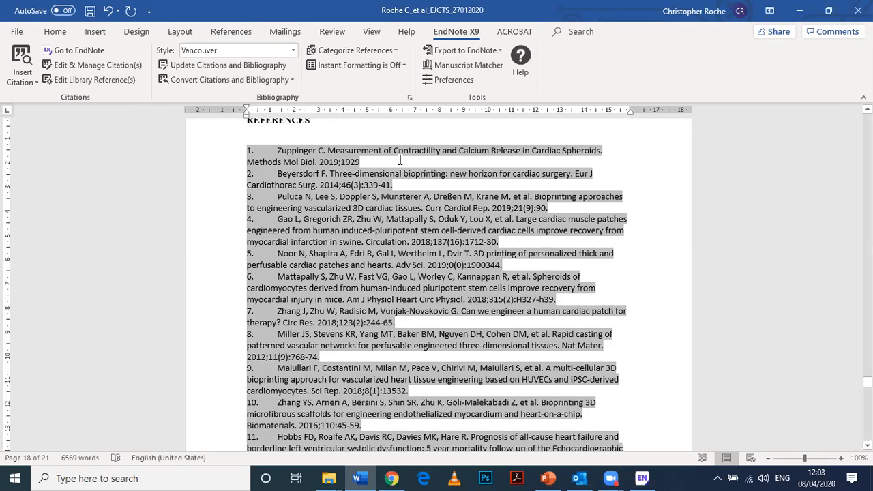
{"action": "left_click", "coordinate": [383, 161]}
- Select the (4-6) citation under "Stem Cells and Their Niche" and try to turn instant formatting on
{"action": "left_click_drag", "start_coordinate": [867, 382], "coordinate": [867, 137]}
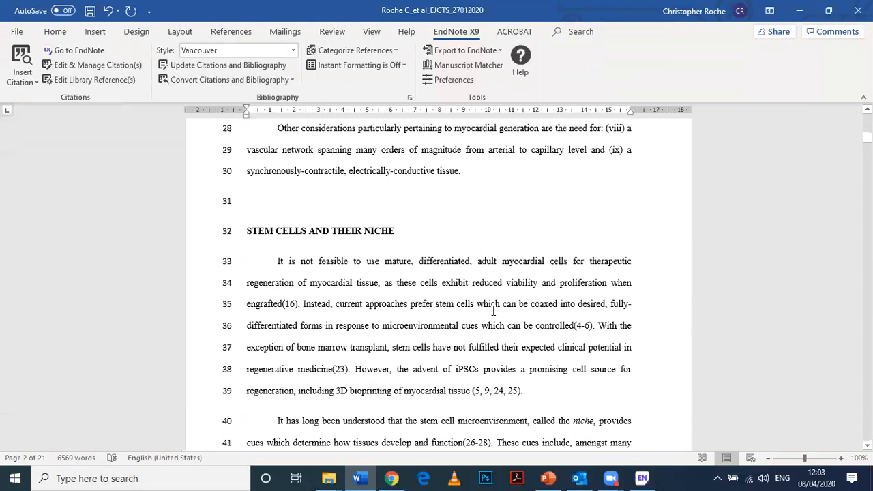
{"action": "left_click", "coordinate": [582, 326]}
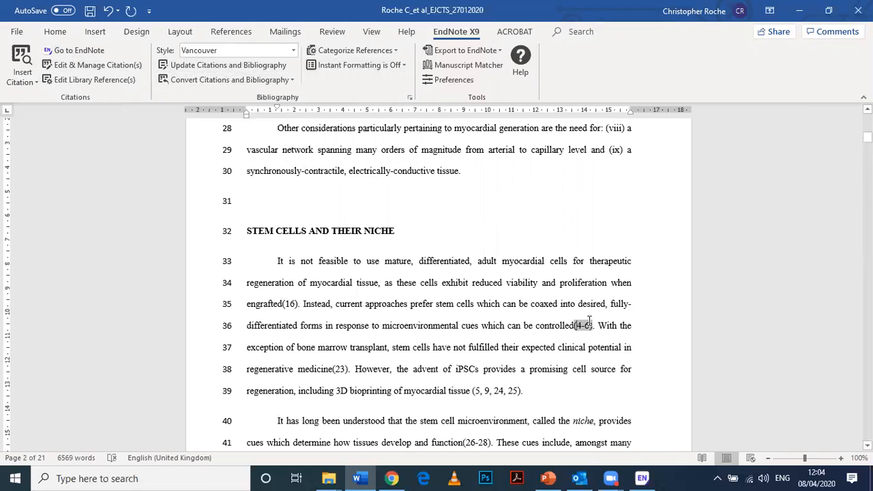
{"action": "left_click", "coordinate": [404, 65]}
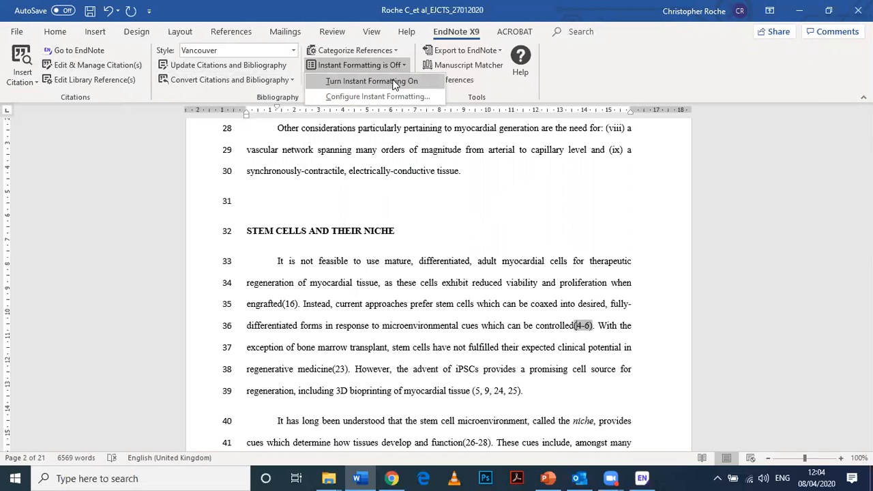
{"action": "left_click", "coordinate": [394, 81]}
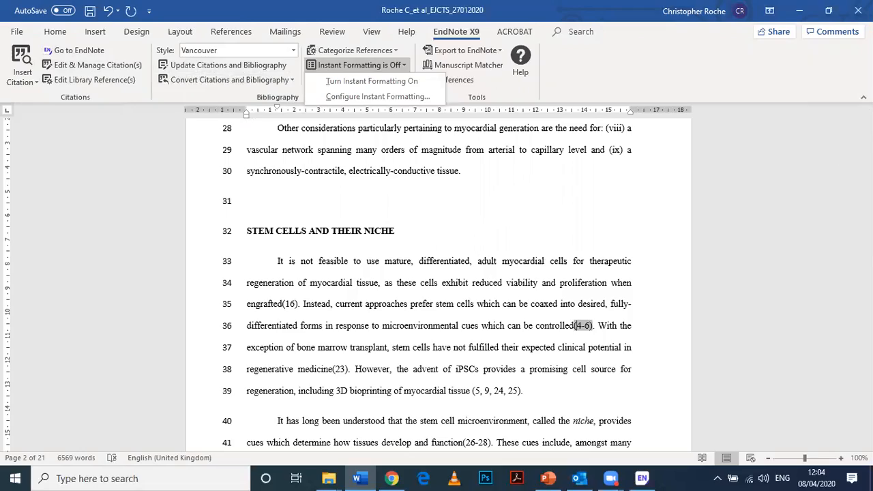
{"action": "left_click", "coordinate": [830, 239]}
- Return to the edited reference 1 in the reference list and turn EndNote's instant formatting back on
{"action": "left_click_drag", "start_coordinate": [867, 137], "coordinate": [867, 382]}
{"action": "left_click_drag", "start_coordinate": [328, 150], "coordinate": [362, 161]}
{"action": "left_click", "coordinate": [363, 161]}
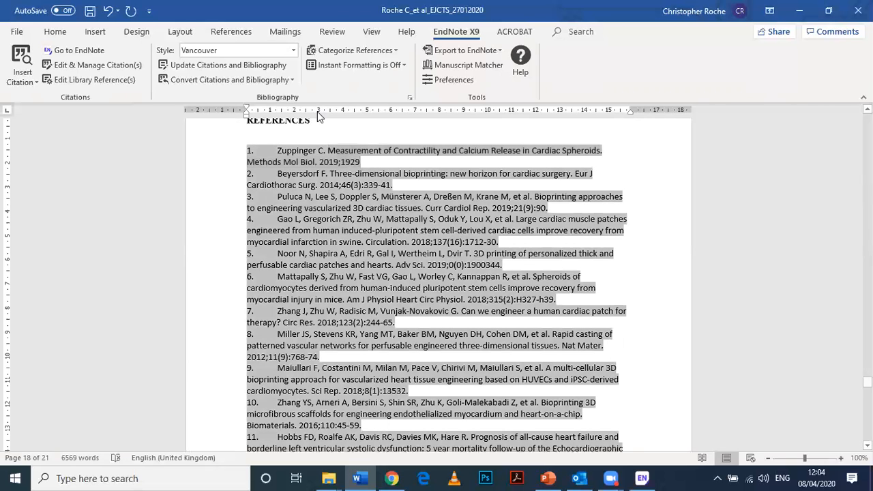
{"action": "left_click", "coordinate": [400, 66]}
{"action": "left_click", "coordinate": [385, 82]}
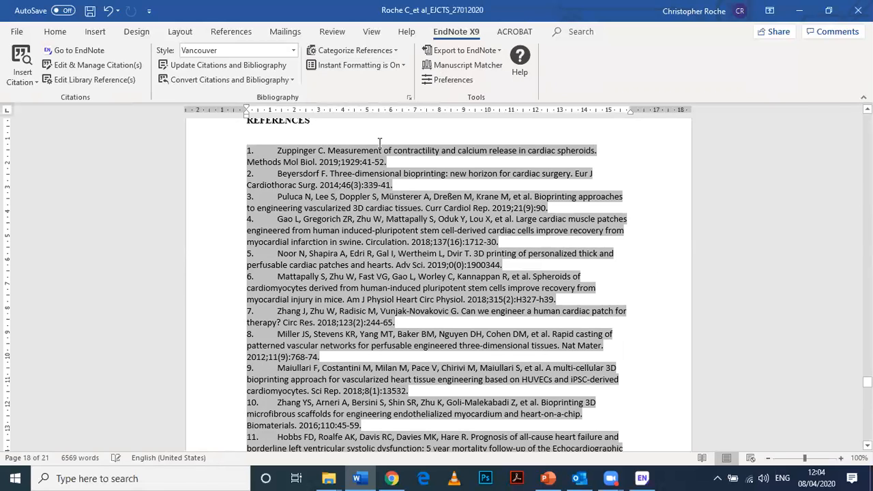
- Check the capitalisation of the title words and the page range in reference 1
{"action": "left_click_drag", "start_coordinate": [395, 150], "coordinate": [398, 150]}
{"action": "left_click_drag", "start_coordinate": [459, 150], "coordinate": [463, 151]}
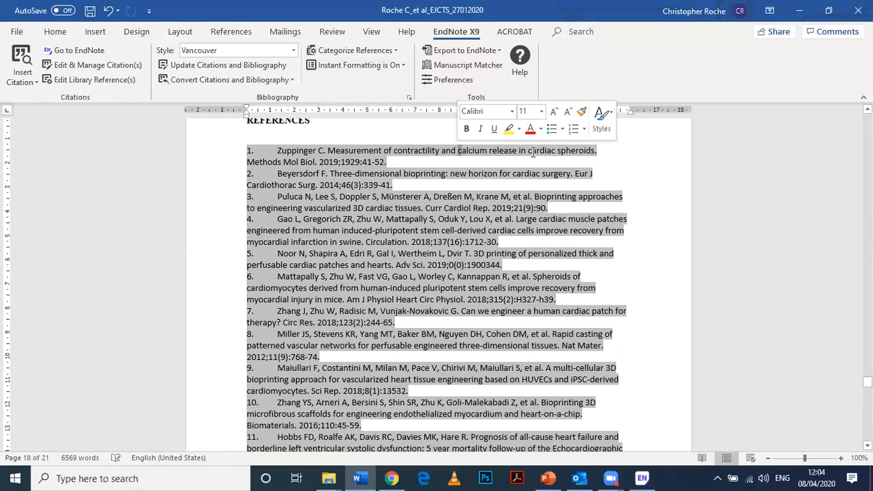
{"action": "left_click_drag", "start_coordinate": [387, 162], "coordinate": [362, 162]}
{"action": "left_click", "coordinate": [395, 183]}
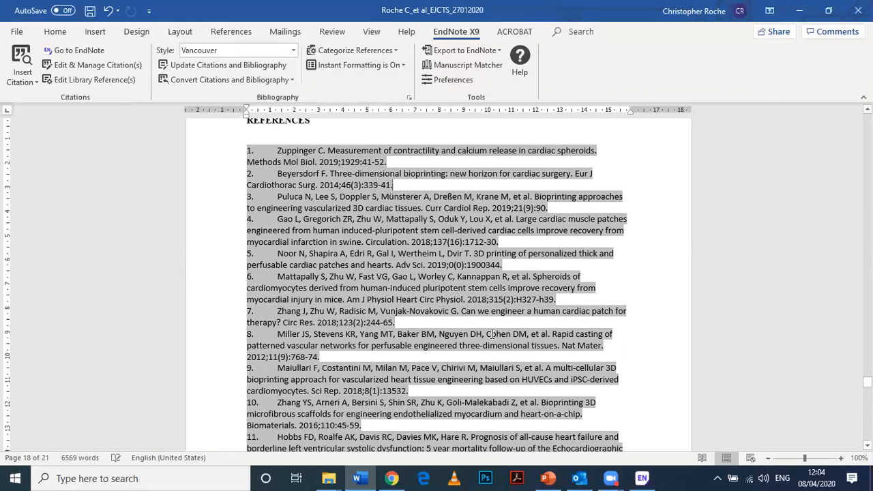
- Switch to EndNote and search all references by the author surname of reference 1
{"action": "left_click", "coordinate": [645, 476]}
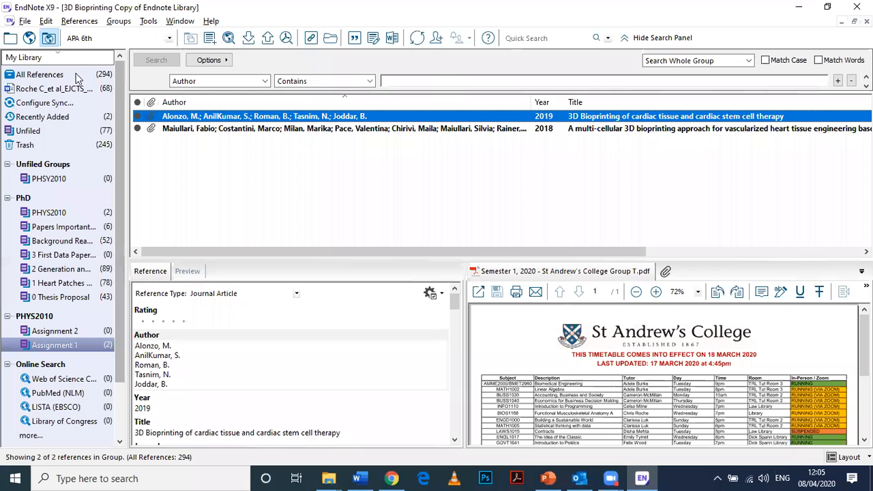
{"action": "left_click", "coordinate": [41, 74]}
{"action": "type", "text": "zuppinger"}
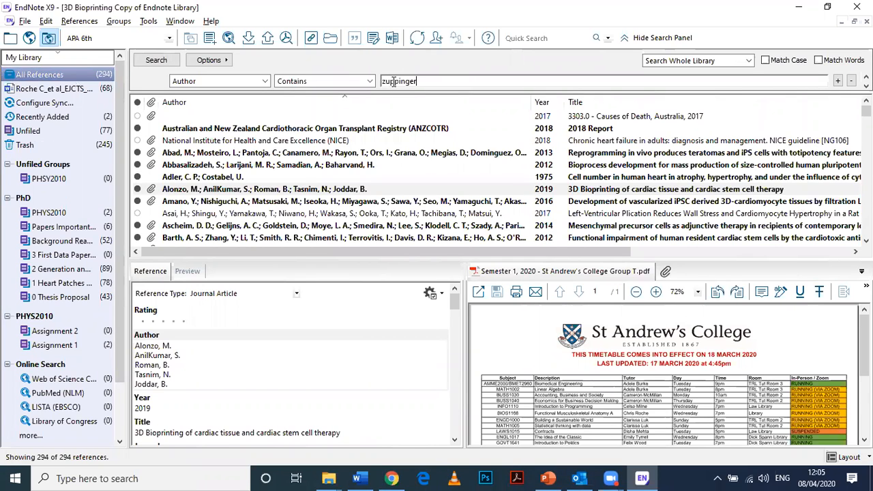
{"action": "key", "text": "Return"}
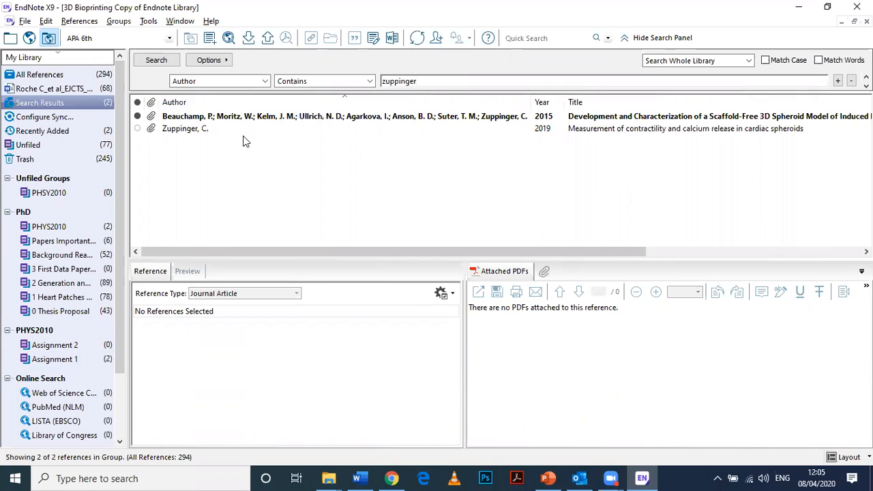
- Compare the matching references and select the 2019 article on contractility and calcium release in cardiac spheroids
{"action": "left_click", "coordinate": [197, 129]}
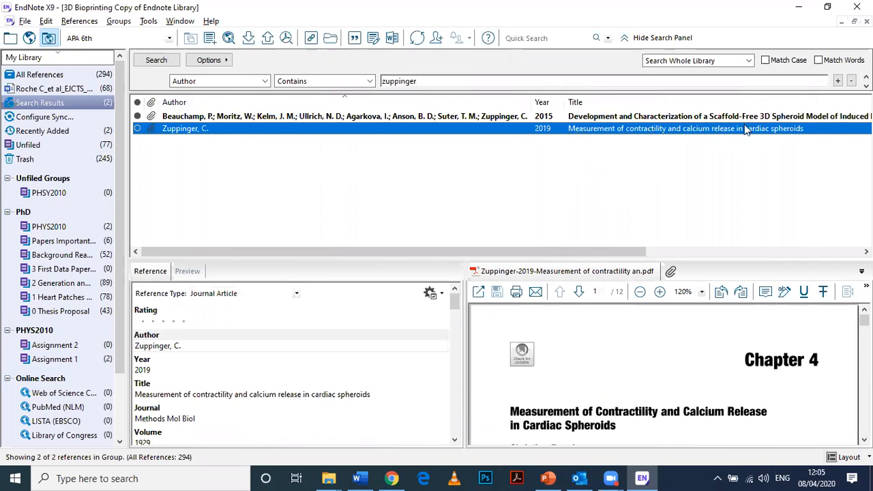
{"action": "left_click", "coordinate": [424, 116]}
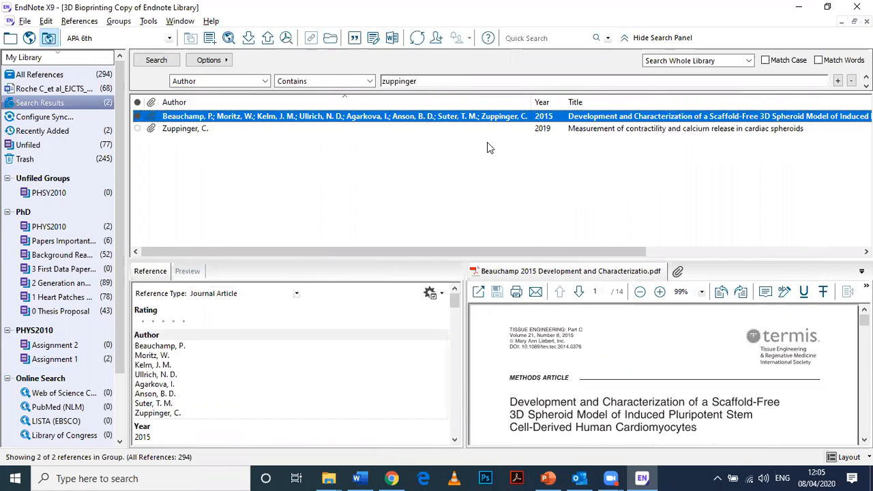
{"action": "left_click", "coordinate": [591, 130]}
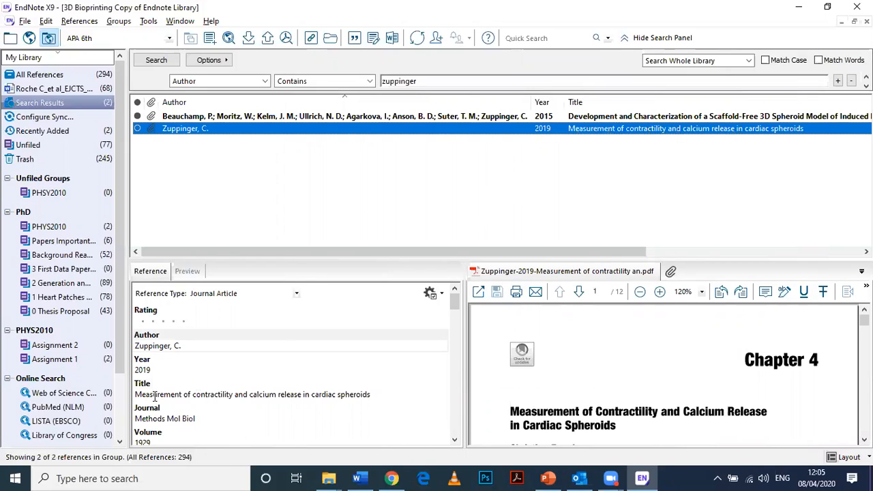
- Change the reference's title to "Measurement of Contractility and Calcium Release in Cardiac Spheroids" and save the library
{"action": "left_click", "coordinate": [249, 394]}
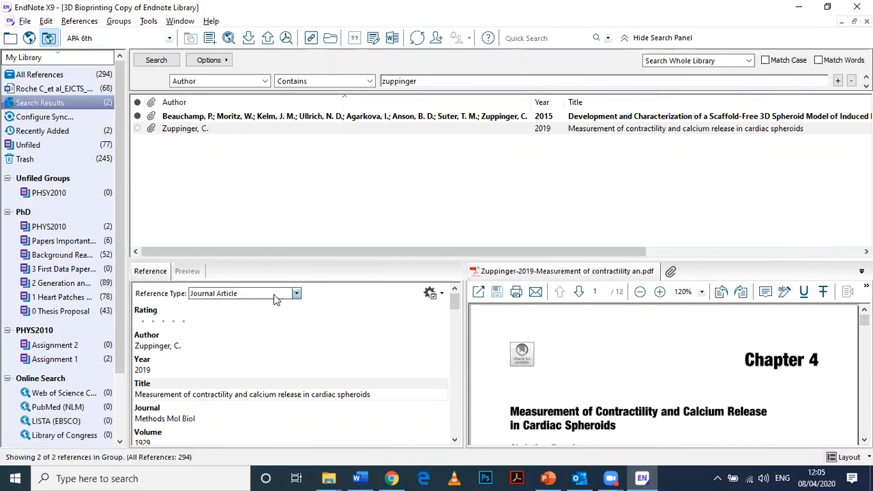
{"action": "left_click", "coordinate": [198, 393]}
{"action": "key", "text": "BackSpace"}
{"action": "type", "text": "C"}
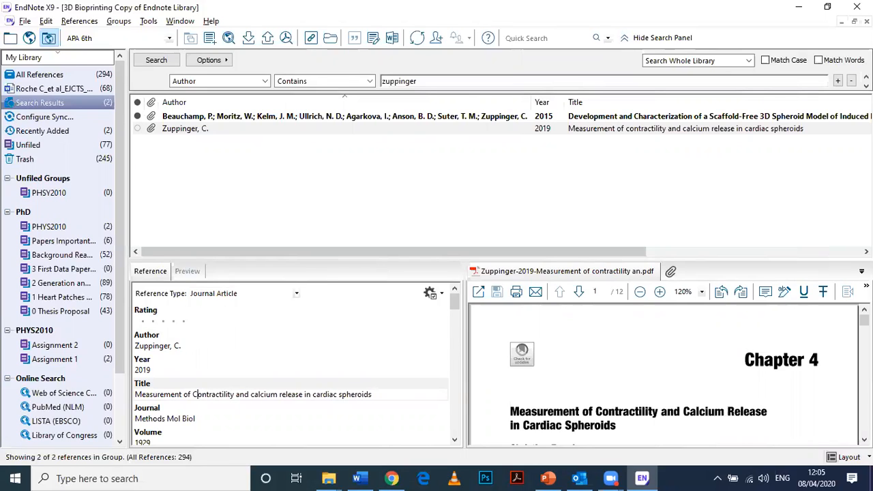
{"action": "left_click", "coordinate": [252, 394]}
{"action": "key", "text": "Delete"}
{"action": "type", "text": "C"}
{"action": "left_click", "coordinate": [285, 395]}
{"action": "key", "text": "BackSpace"}
{"action": "type", "text": "R"}
{"action": "left_click", "coordinate": [321, 395]}
{"action": "key", "text": "BackSpace"}
{"action": "type", "text": "C"}
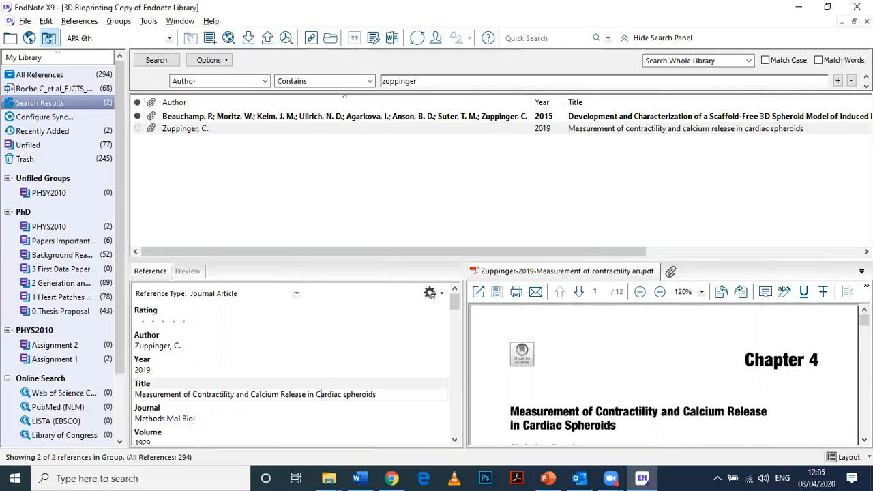
{"action": "left_click", "coordinate": [344, 394]}
{"action": "key", "text": "Delete"}
{"action": "type", "text": "S"}
{"action": "left_click", "coordinate": [408, 394]}
{"action": "left_click", "coordinate": [26, 21]}
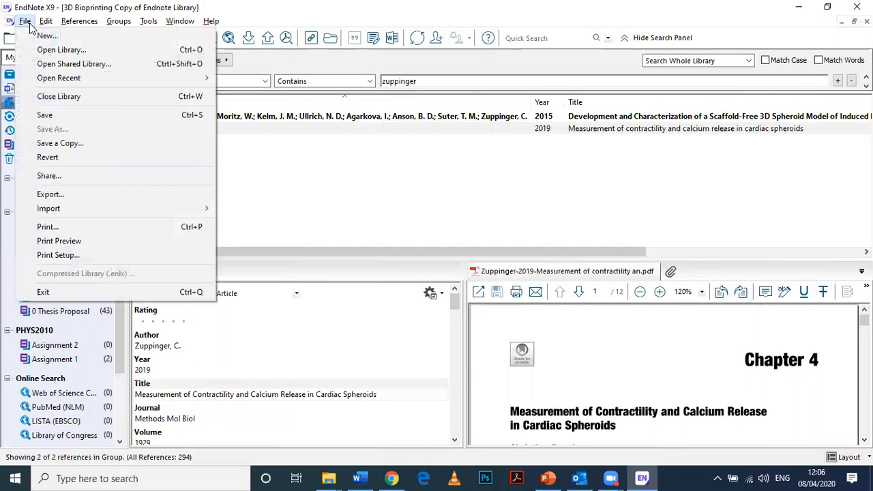
{"action": "left_click", "coordinate": [59, 116]}
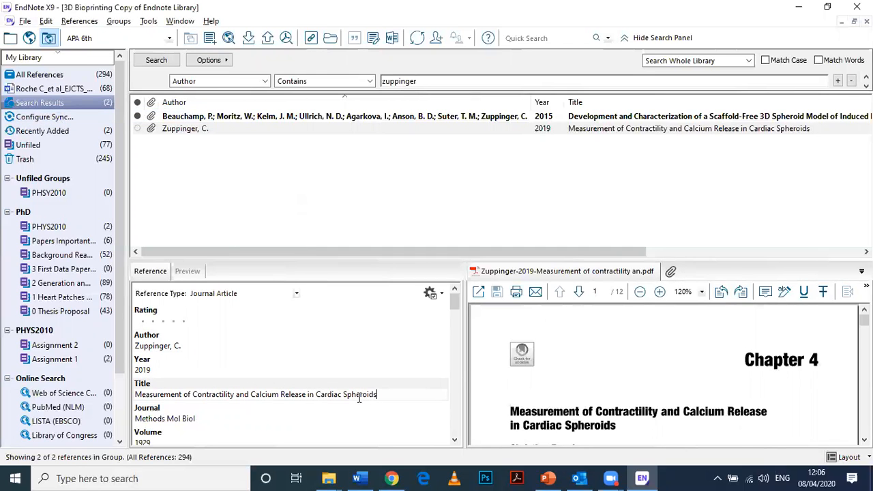
- Switch to the Word manuscript to update its citations and bibliography, and return to EndNote
{"action": "key", "text": "alt+Tab"}
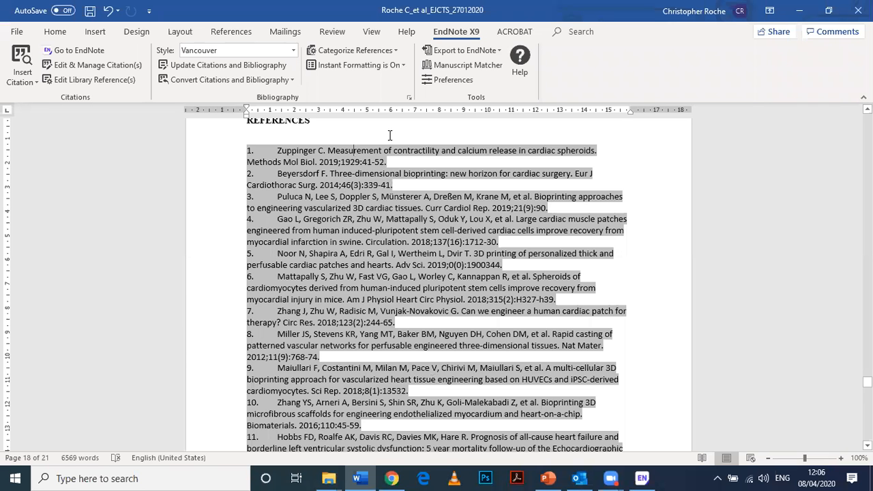
{"action": "left_click", "coordinate": [267, 67]}
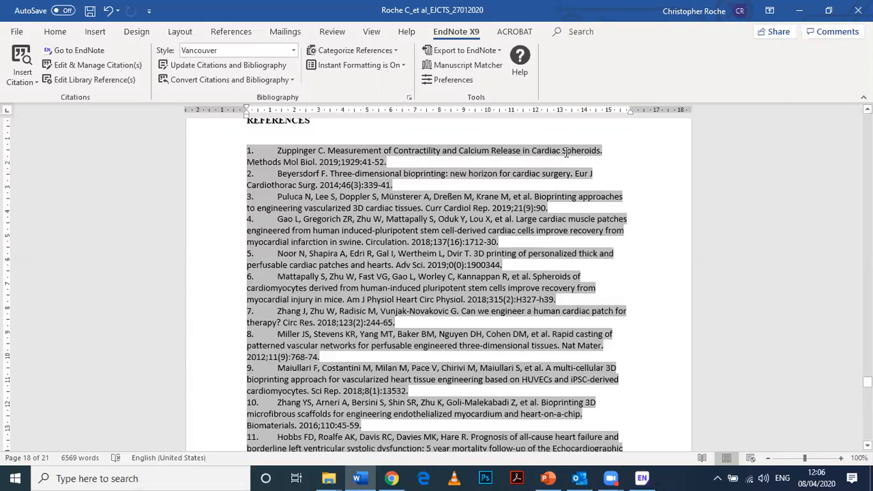
{"action": "key", "text": "alt+Tab"}
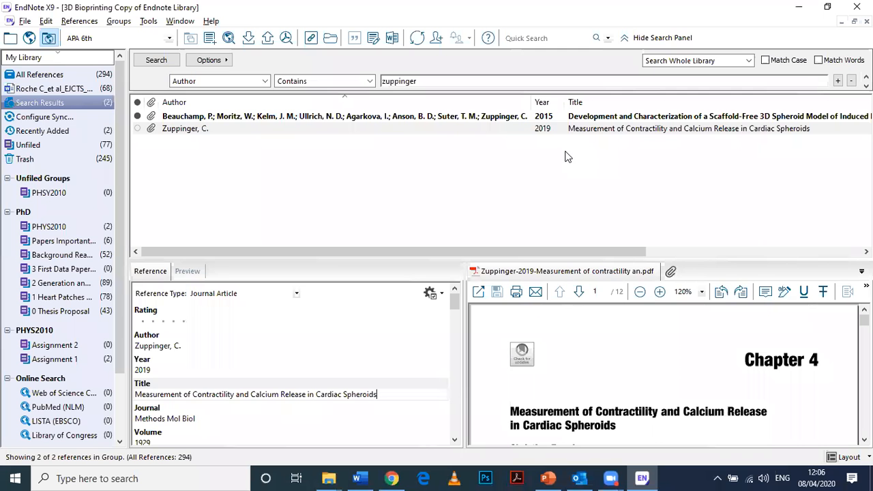